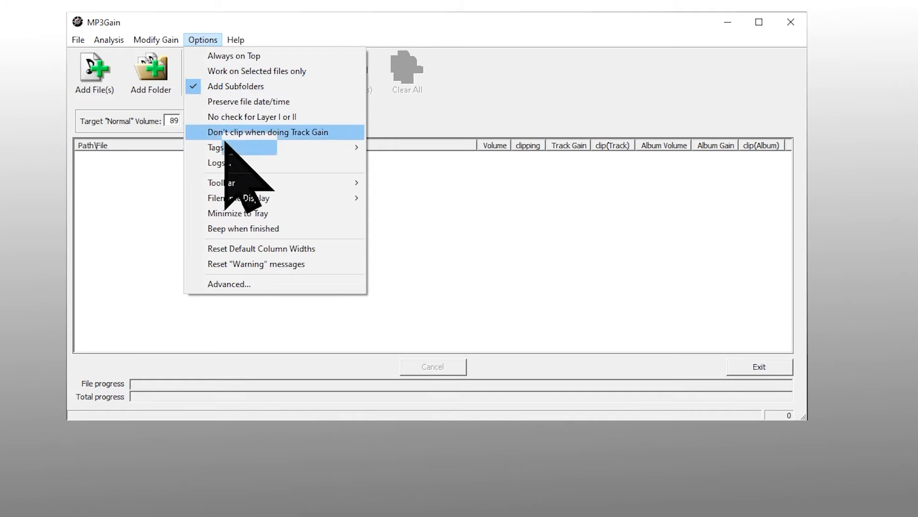
Add the Music demo MP3Gain folder with its subfolders to the file list.
left_click(141, 218)
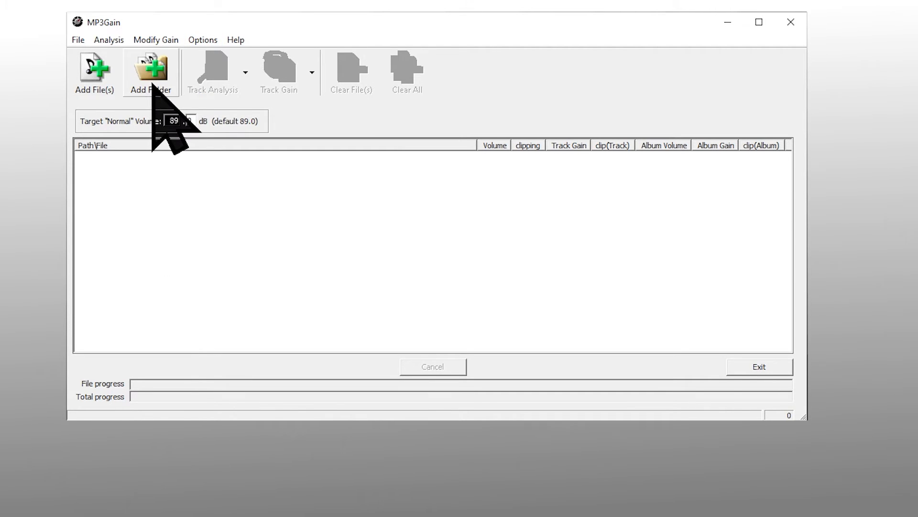
left_click(151, 82)
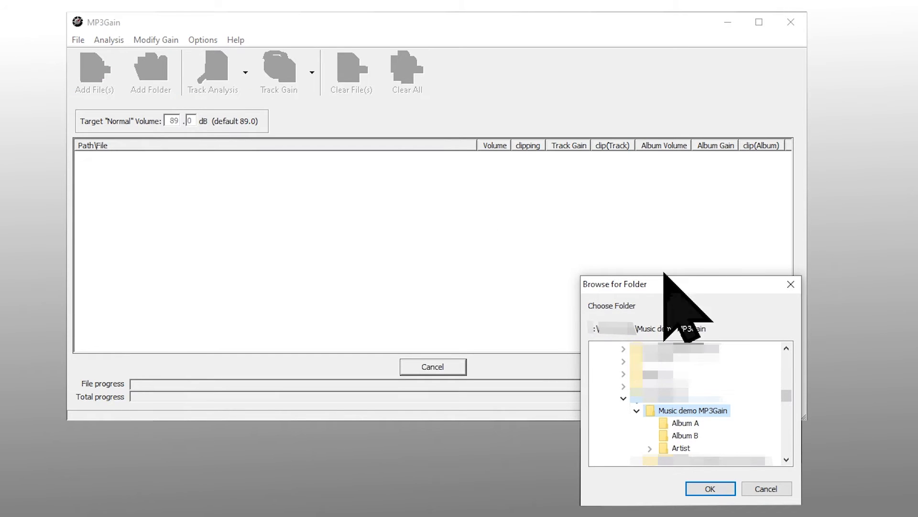
left_click(706, 488)
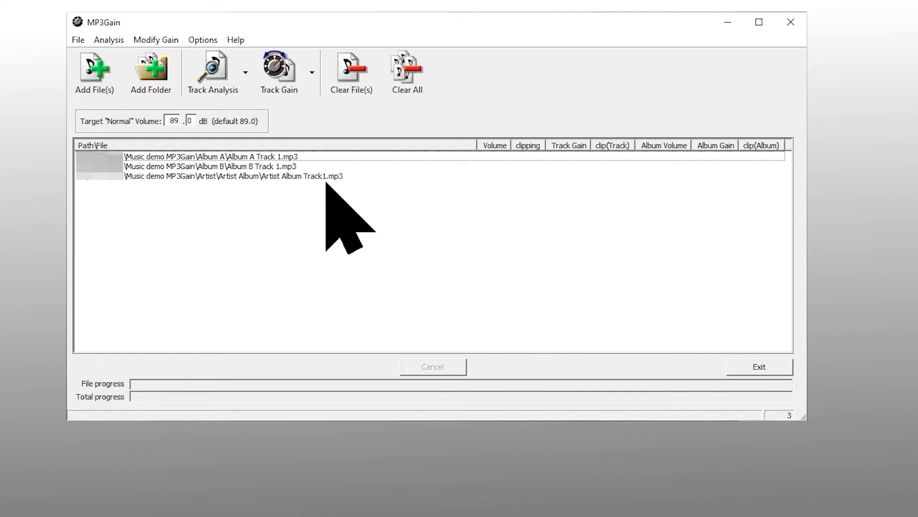
Run Track Analysis on the loaded files and apply Track Gain at the 89.0 dB target volume.
left_click(213, 81)
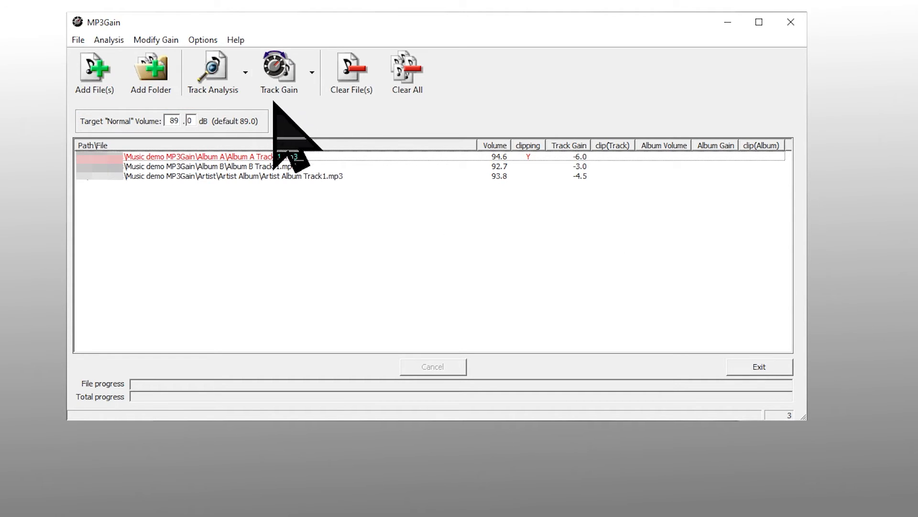
left_click(273, 67)
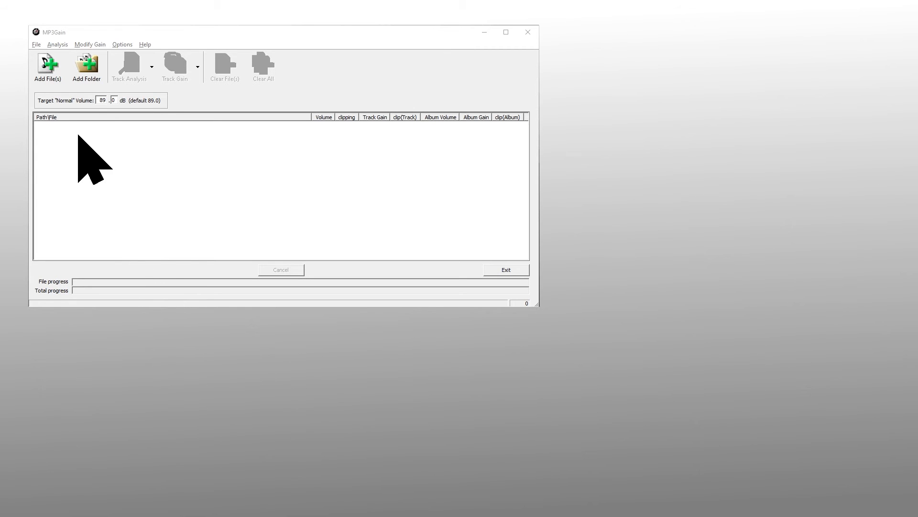
Load the tracks from the Music demo MP3Gain folder into the empty file list.
left_click(84, 70)
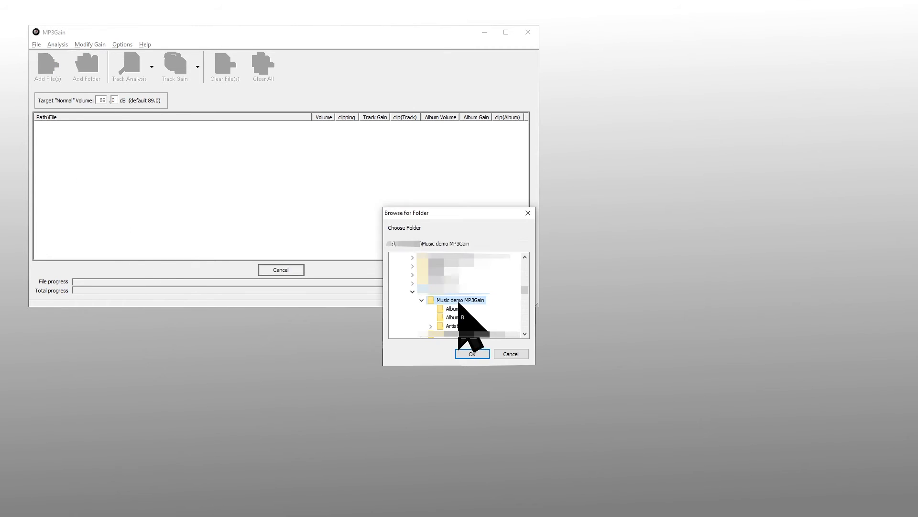
left_click(471, 354)
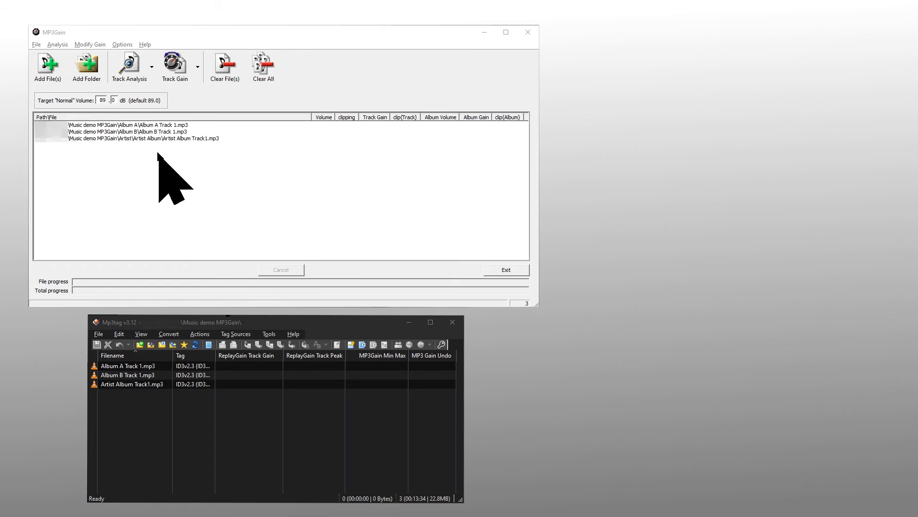
Run Track Analysis on the loaded tracks and refresh the file view in Mp3tag to read the written tags.
left_click(126, 75)
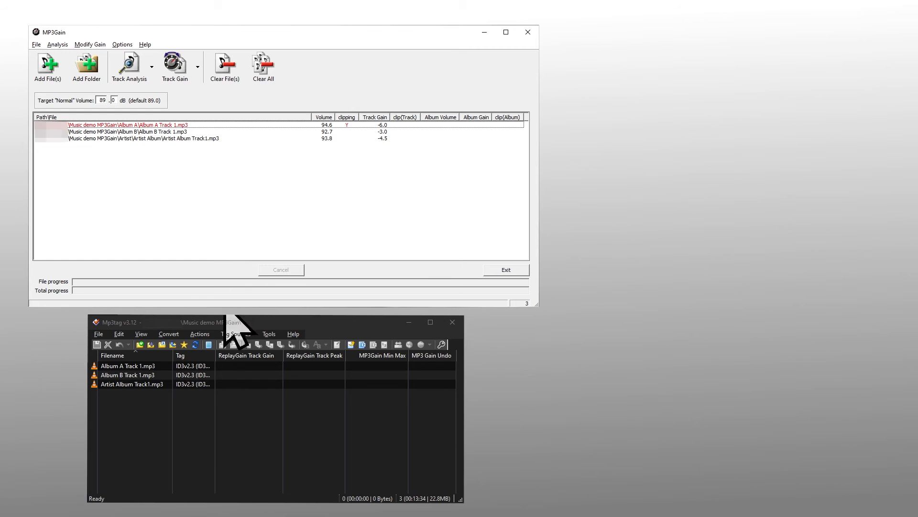
left_click(193, 347)
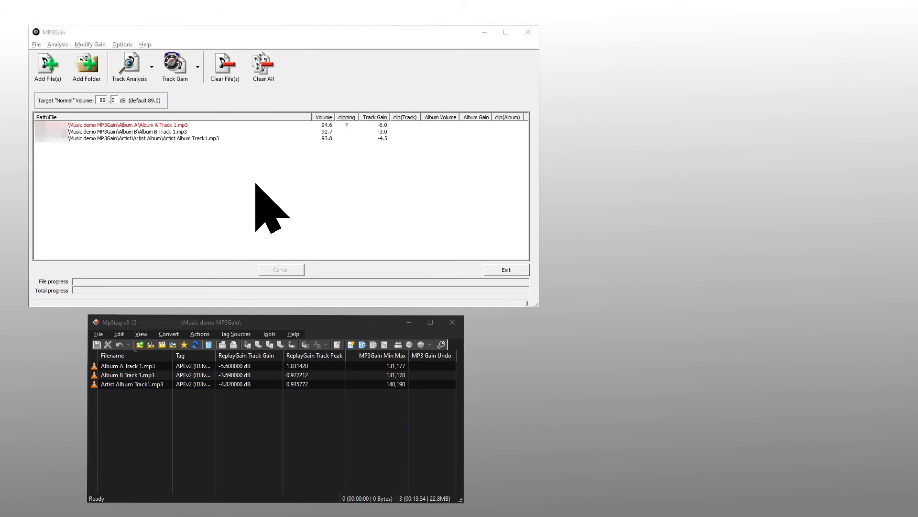
Apply Track Gain to the three analysed tracks in MP3Gain and refresh their tags in Mp3tag.
left_click(346, 125)
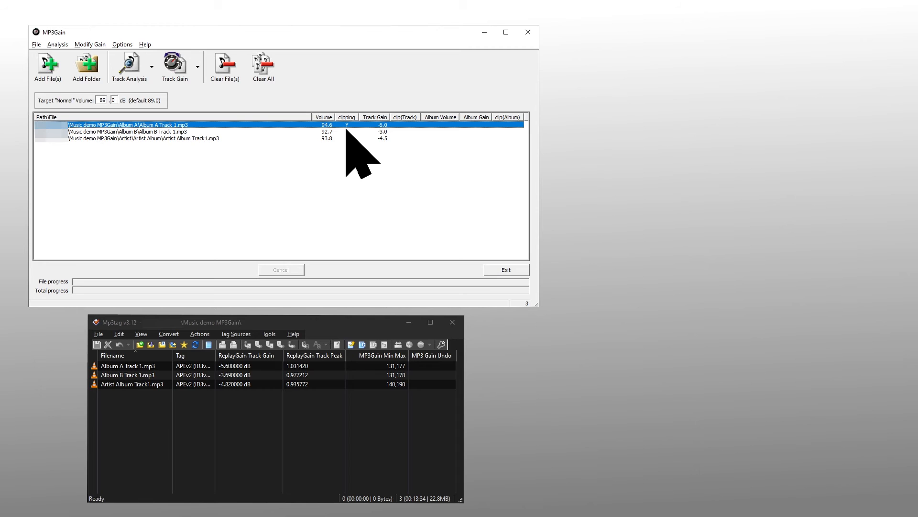
left_click(345, 138)
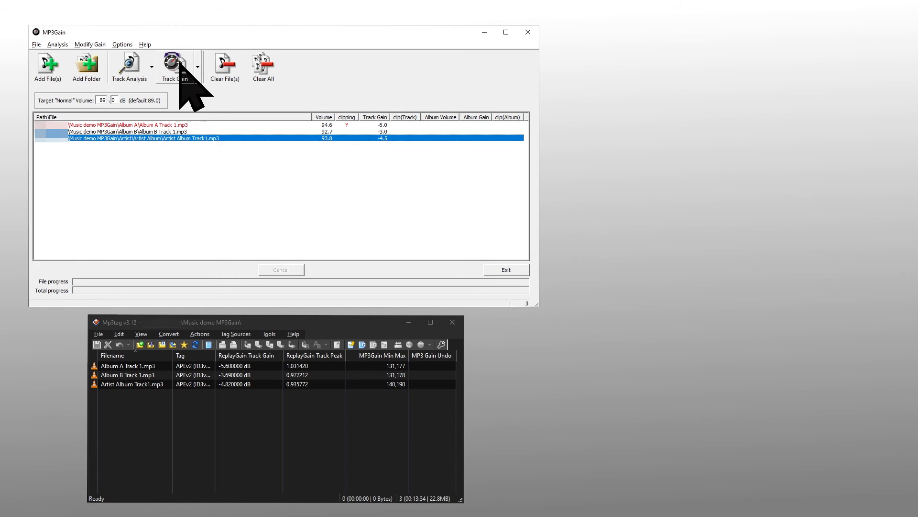
left_click(175, 62)
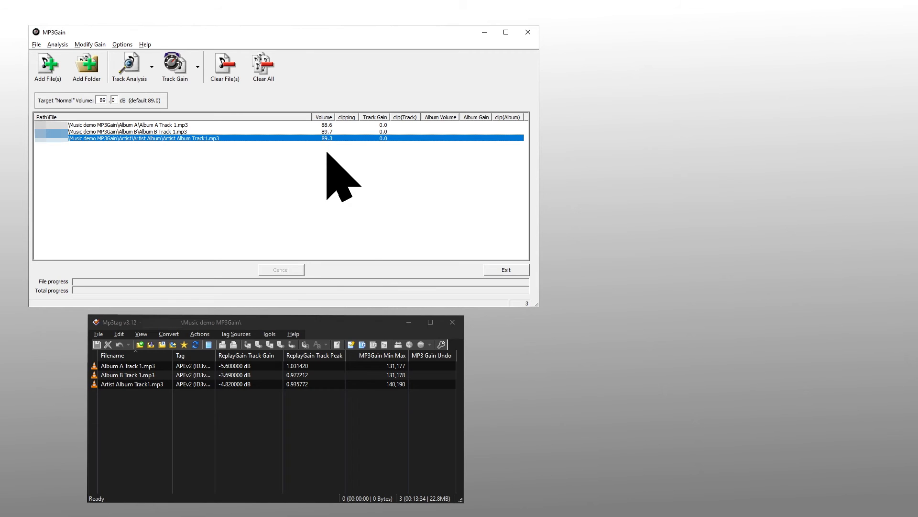
left_click(206, 369)
left_click(196, 348)
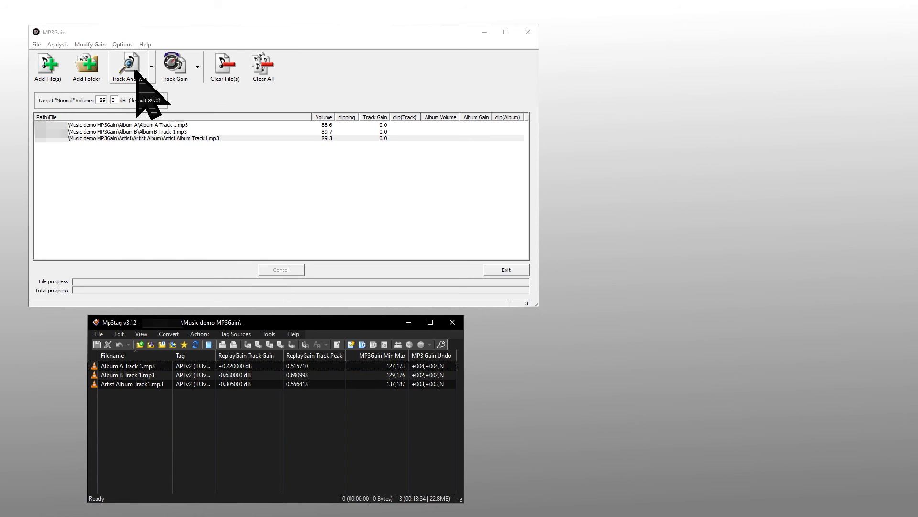
Undo the gain changes on the tracks in MP3Gain and refresh the file view in Mp3tag.
left_click(135, 70)
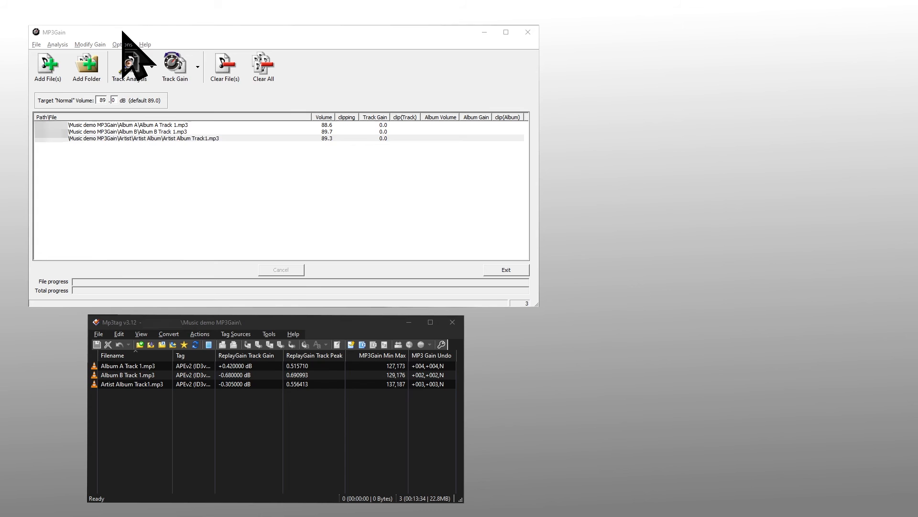
left_click(90, 44)
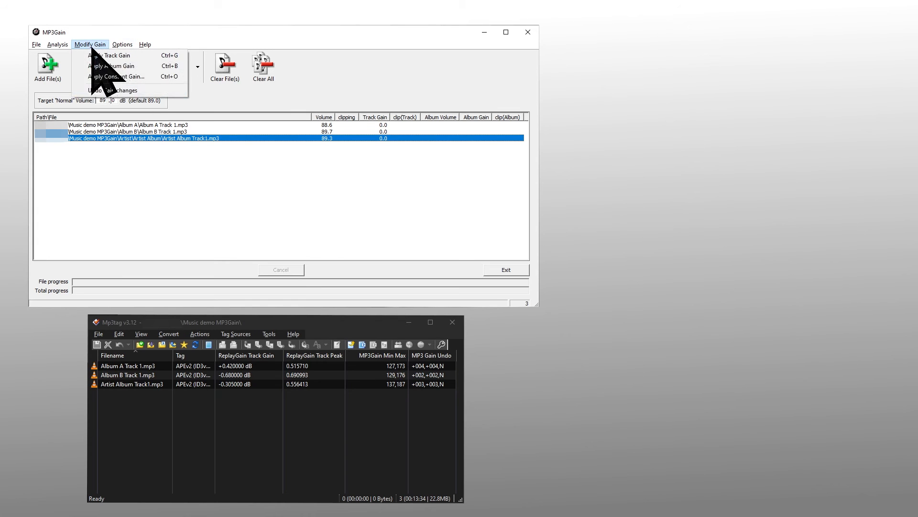
left_click(103, 91)
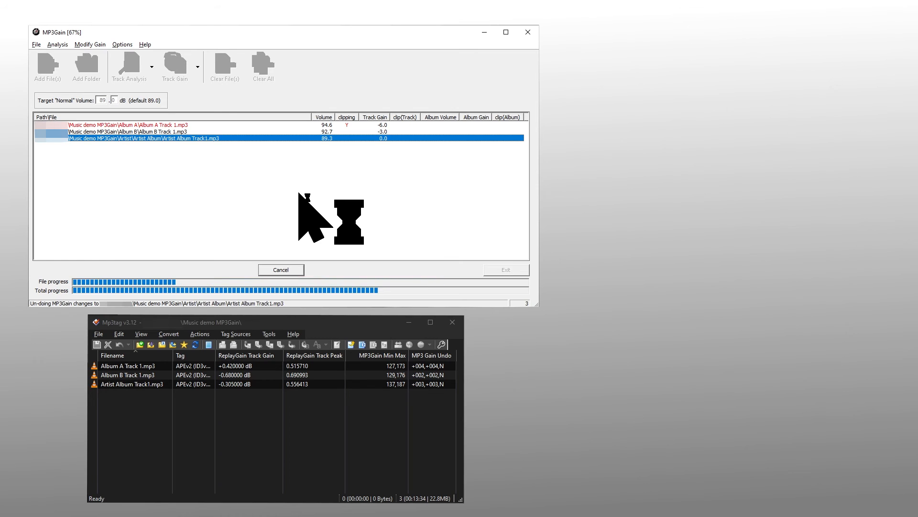
left_click(195, 368)
key("F5")
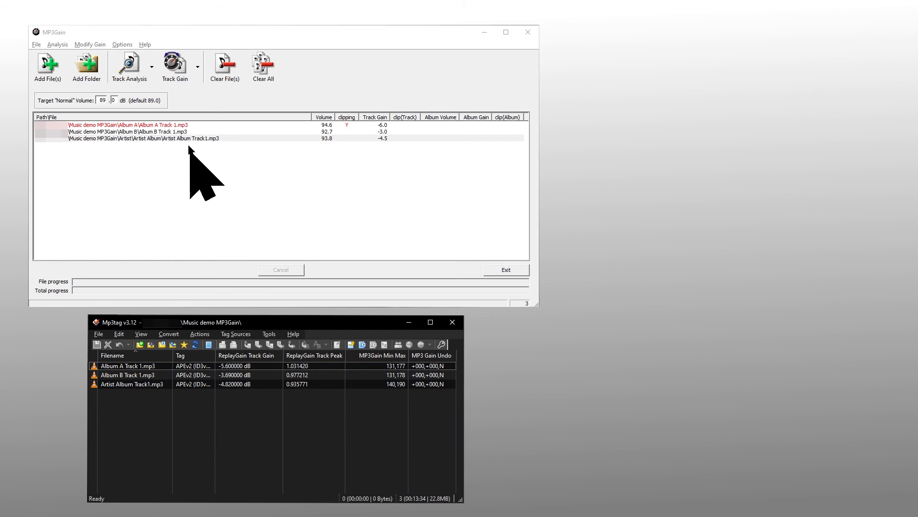
Reapply Track Gain to all the tracks in MP3Gain and reload their tags in Mp3tag.
left_click(172, 72)
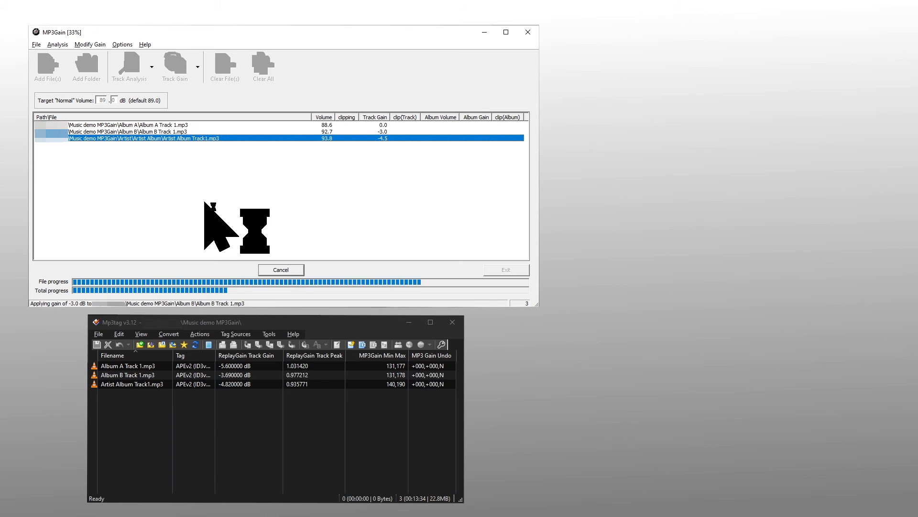
left_click(195, 345)
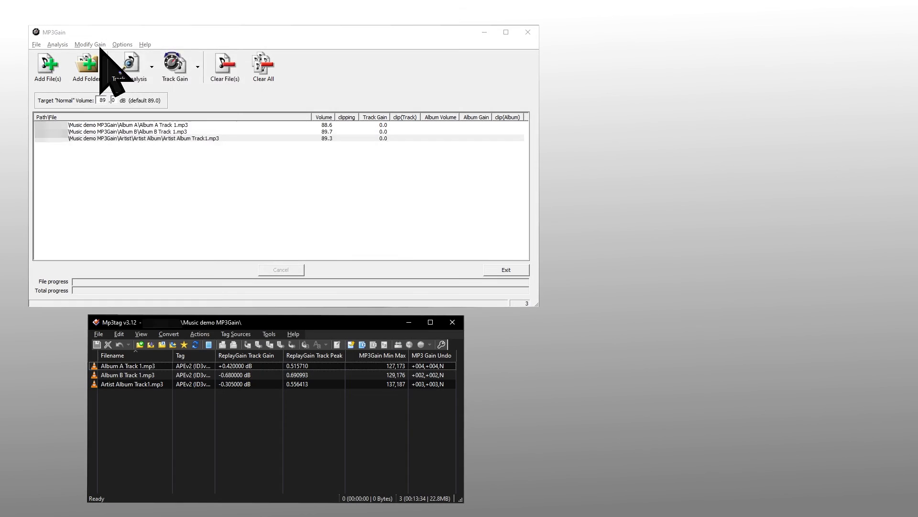
Remove the MP3Gain tags from the files in MP3Gain and refresh the file view in Mp3tag.
left_click(122, 44)
mouse_move(219, 118)
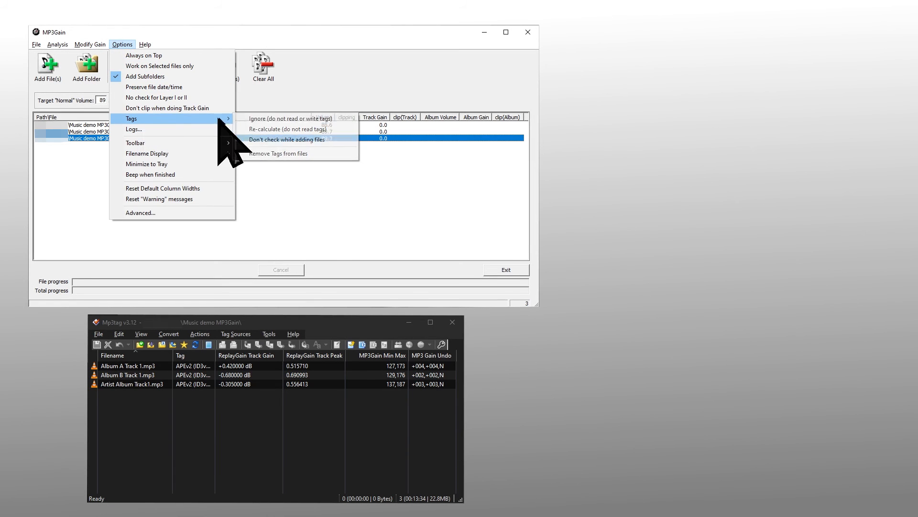
left_click(261, 154)
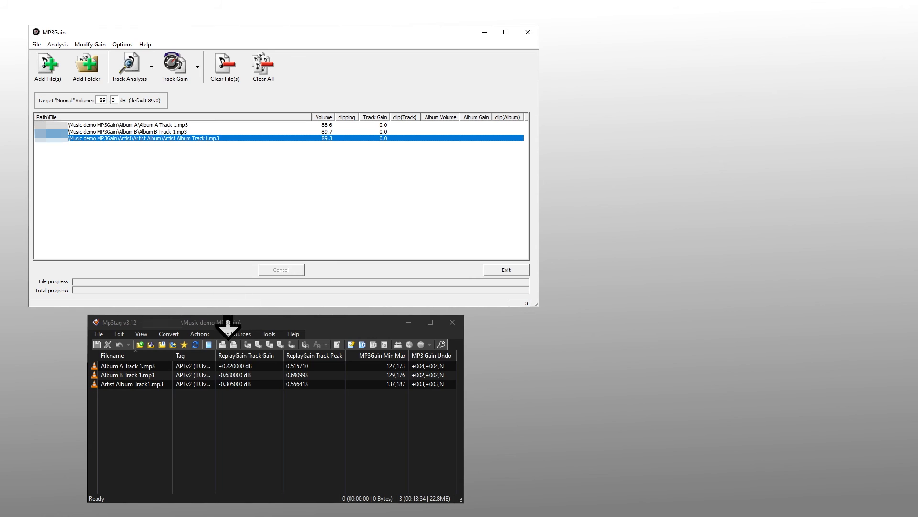
left_click(194, 344)
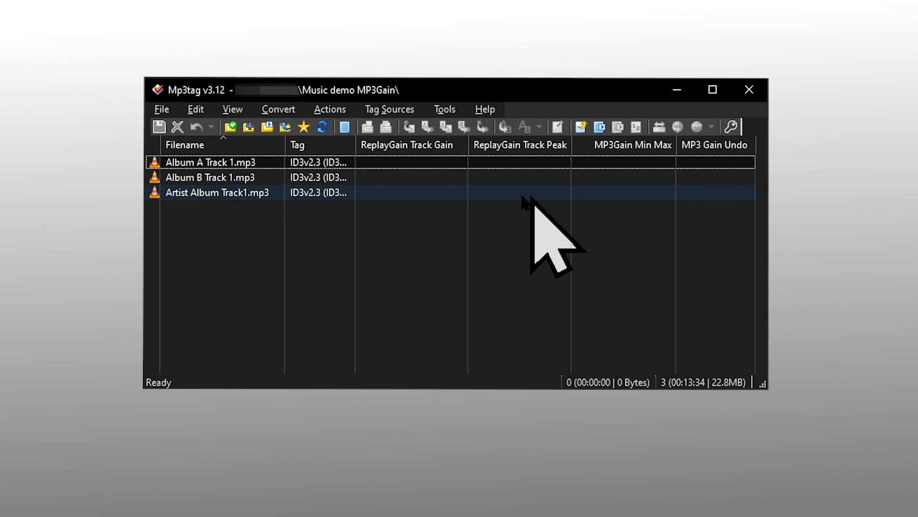
Check the Mpeg tag read, write and remove settings in the program options.
left_click(441, 109)
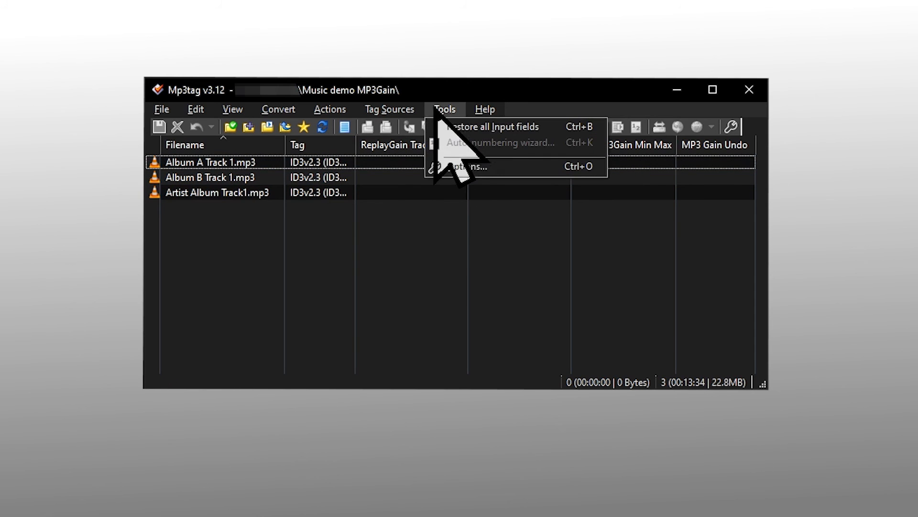
left_click(454, 166)
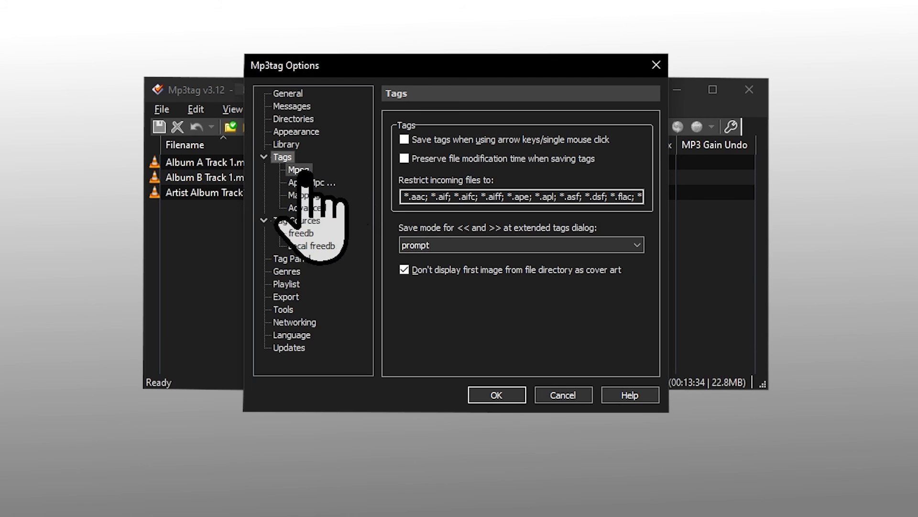
left_click(300, 171)
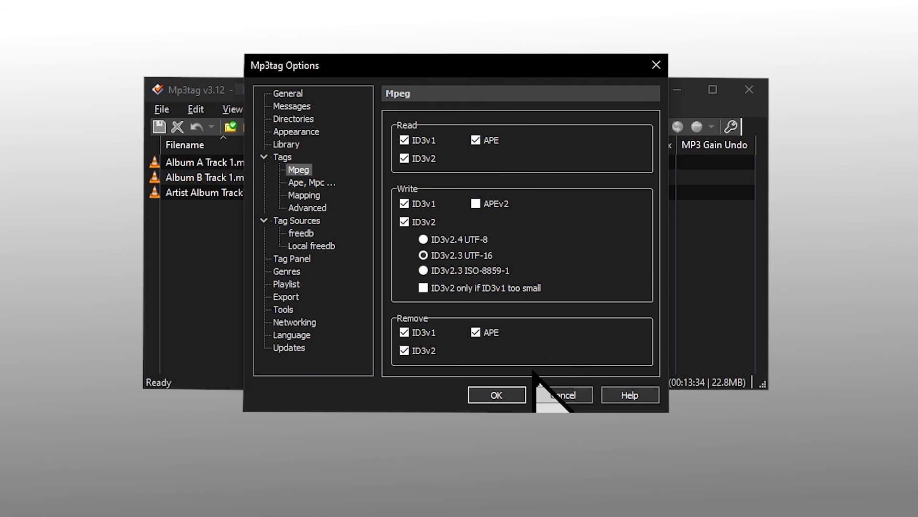
left_click(478, 395)
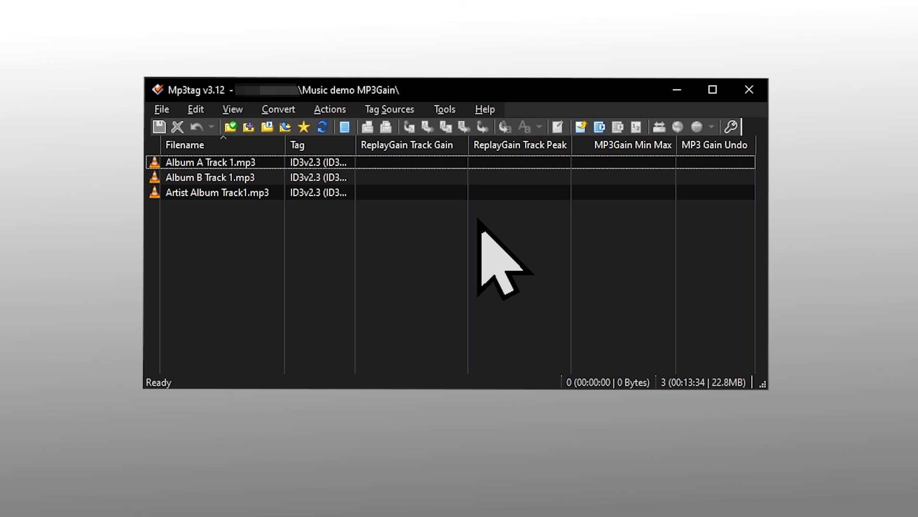
Review the column definitions for ReplayGain Track Gain, ReplayGain Track Peak, MP3Gain Min Max and MP3 Gain Undo.
right_click(419, 146)
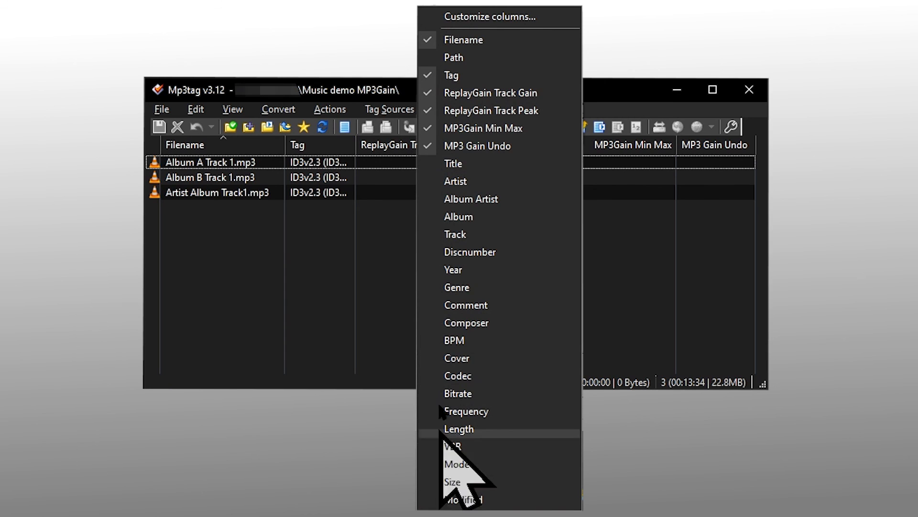
left_click(488, 19)
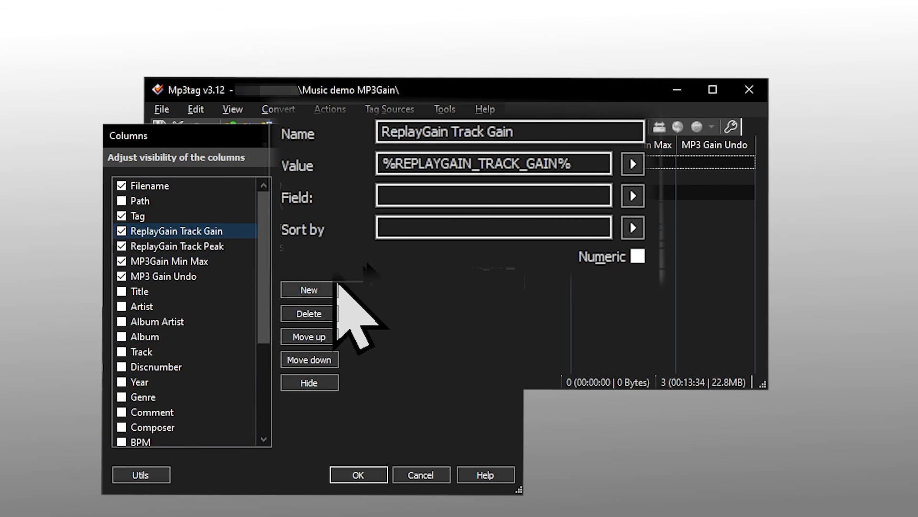
left_click(197, 246)
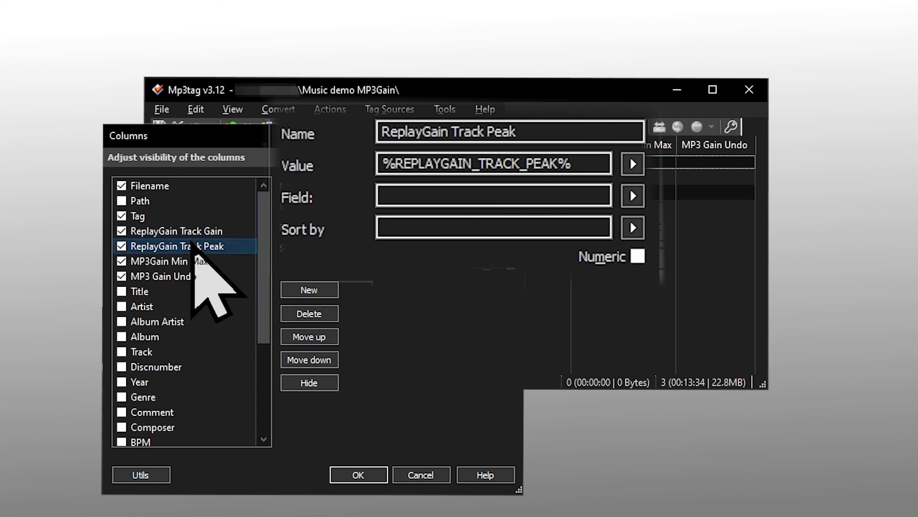
left_click(143, 263)
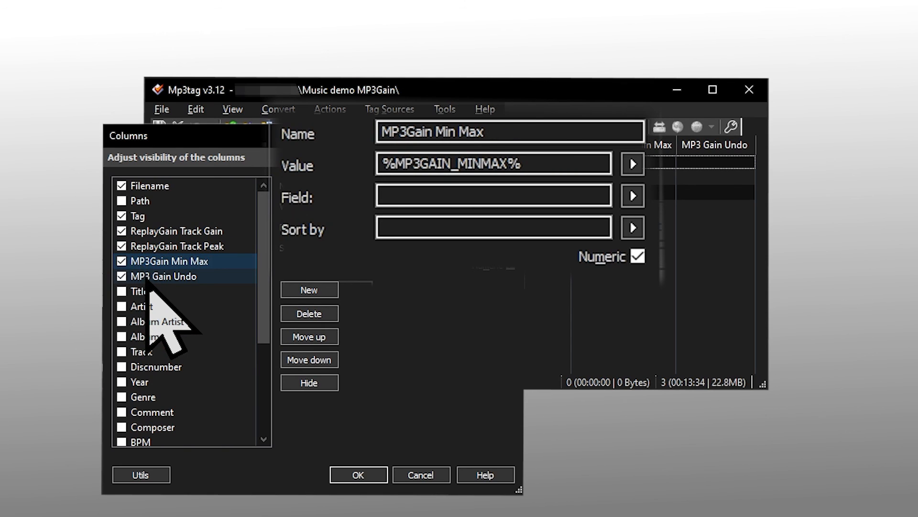
left_click(147, 280)
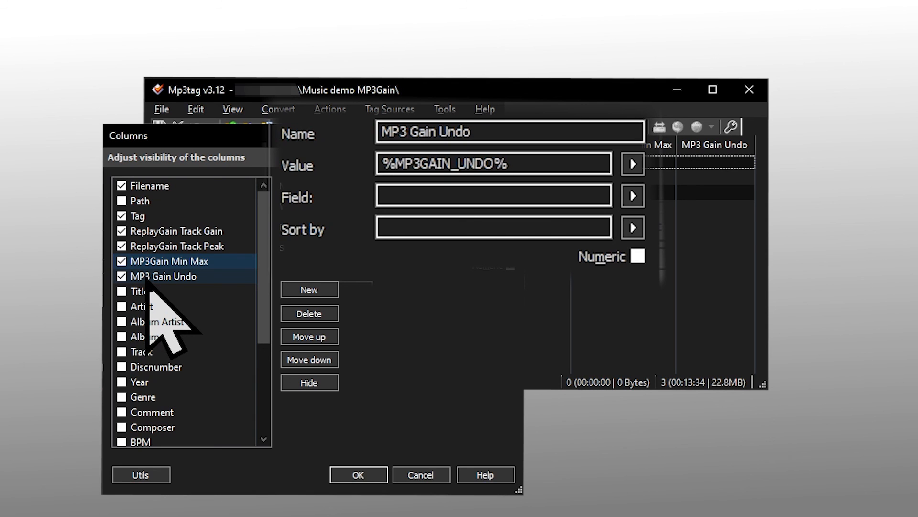